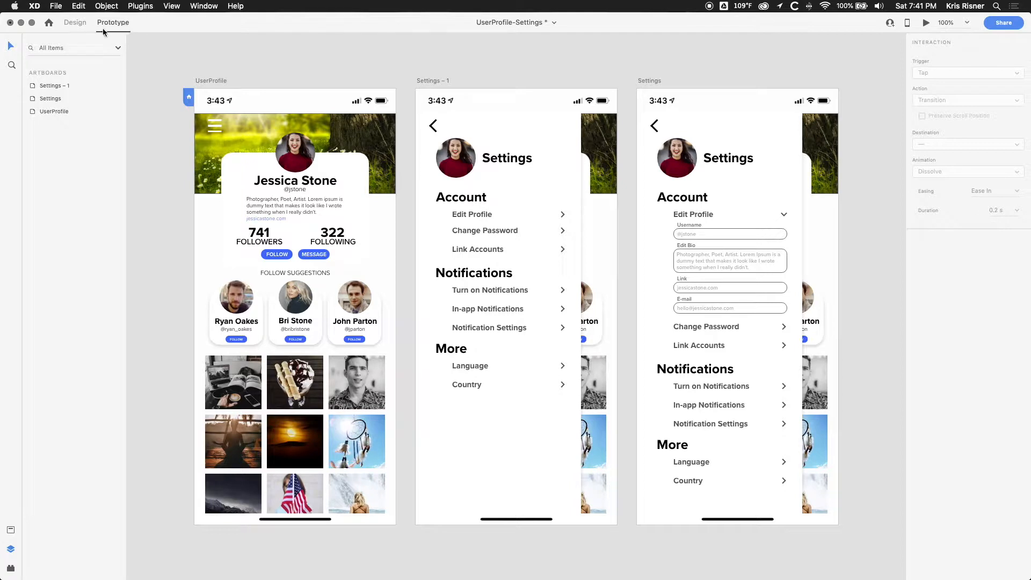
Link the hamburger menu icon on the UserProfile artboard to the Settings – 1 artboard with a Tap trigger
{"action": "left_click", "coordinate": [212, 131]}
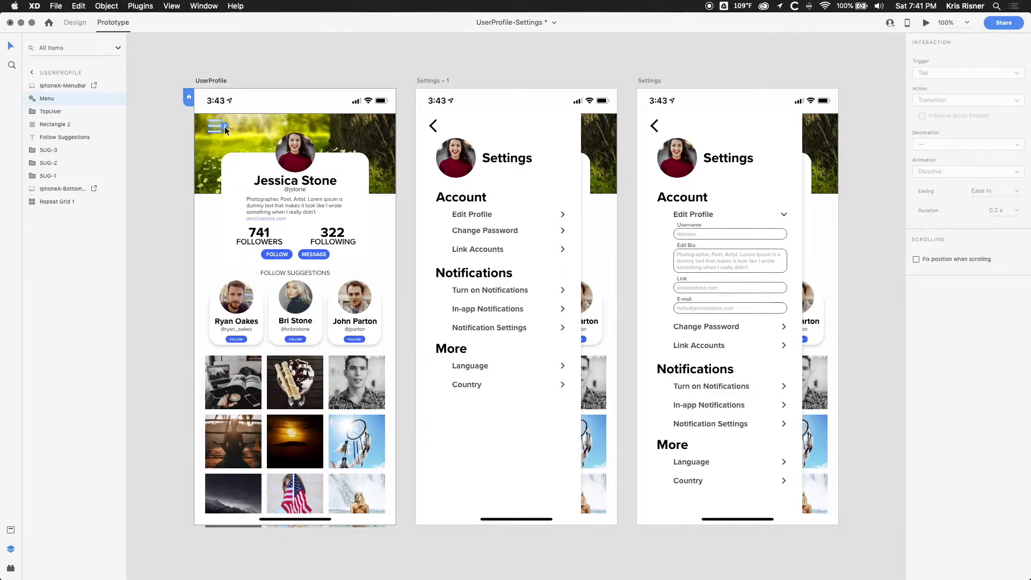
{"action": "left_click_drag", "start_coordinate": [224, 124], "coordinate": [425, 267]}
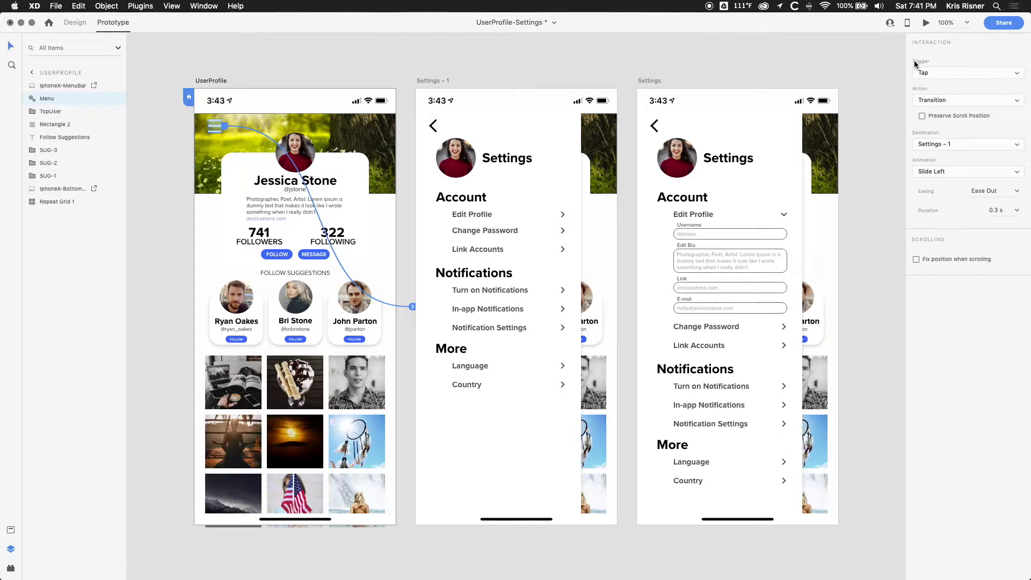
{"action": "left_click_drag", "start_coordinate": [913, 40], "coordinate": [941, 42]}
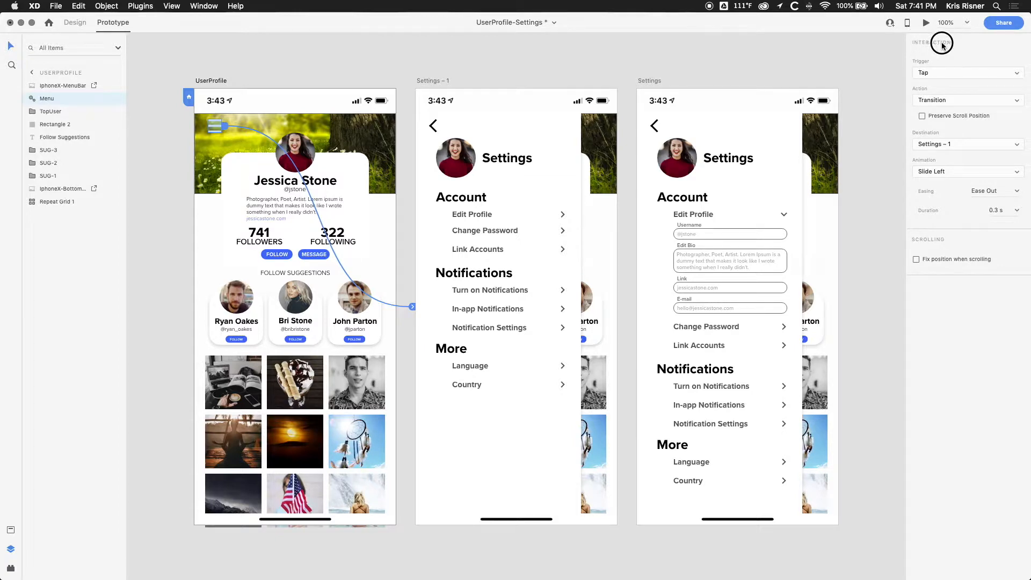
{"action": "left_click", "coordinate": [933, 70]}
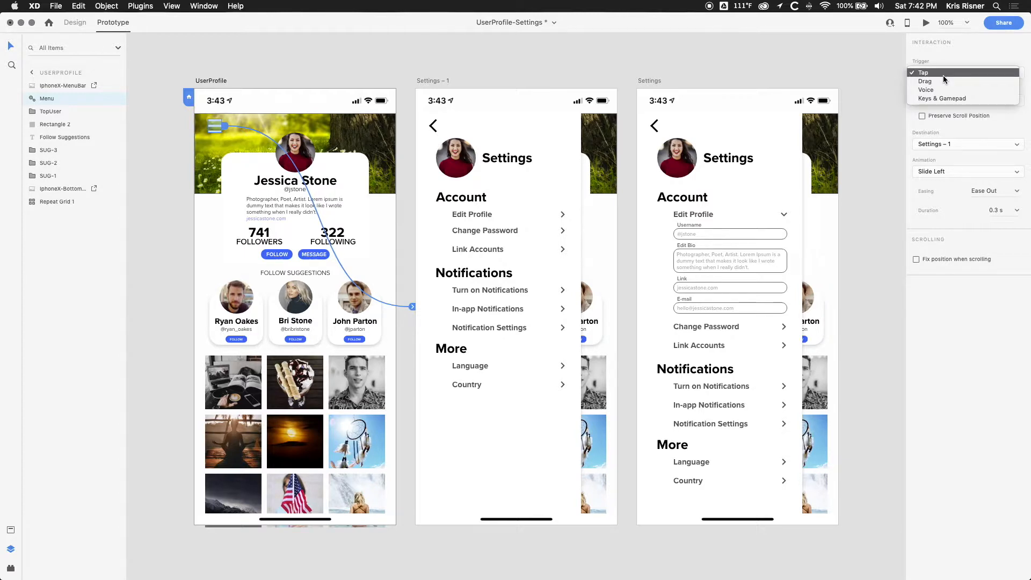
{"action": "left_click", "coordinate": [943, 75]}
Review the action, animation, easing and duration options of the menu icon's interaction, keeping Transition and Slide Left
{"action": "left_click", "coordinate": [950, 100]}
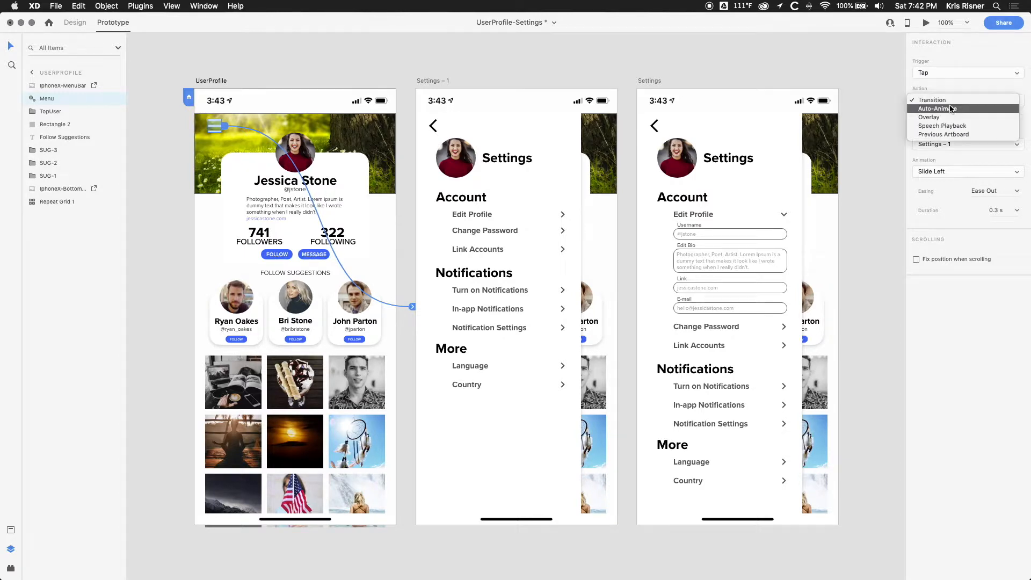
{"action": "left_click", "coordinate": [950, 100]}
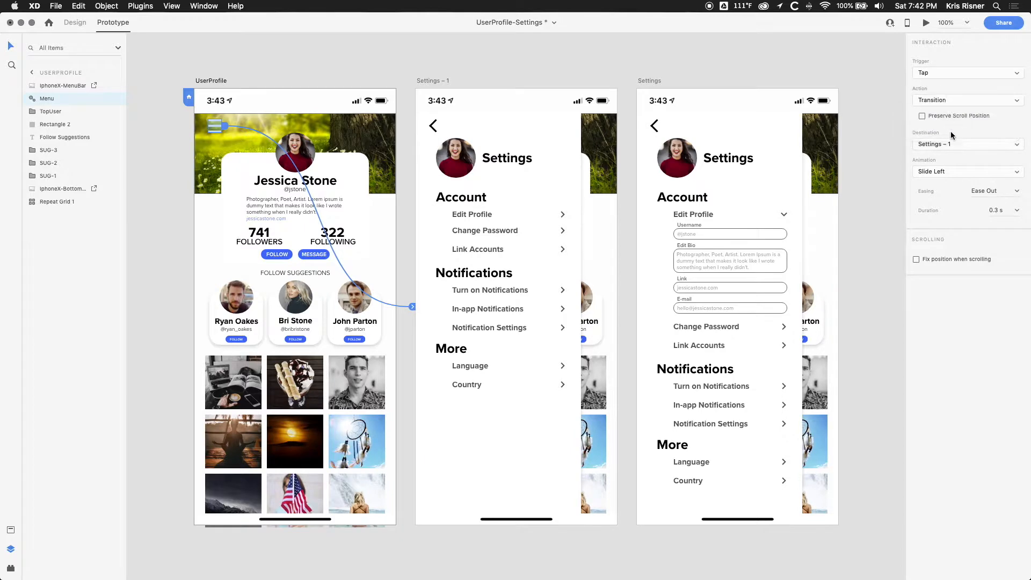
{"action": "left_click", "coordinate": [957, 170]}
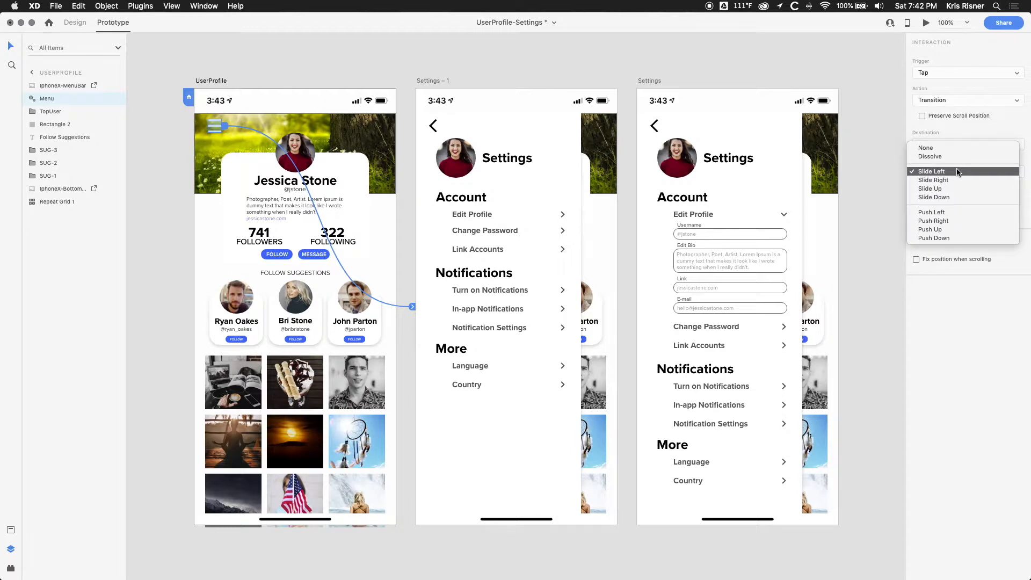
{"action": "left_click", "coordinate": [988, 134]}
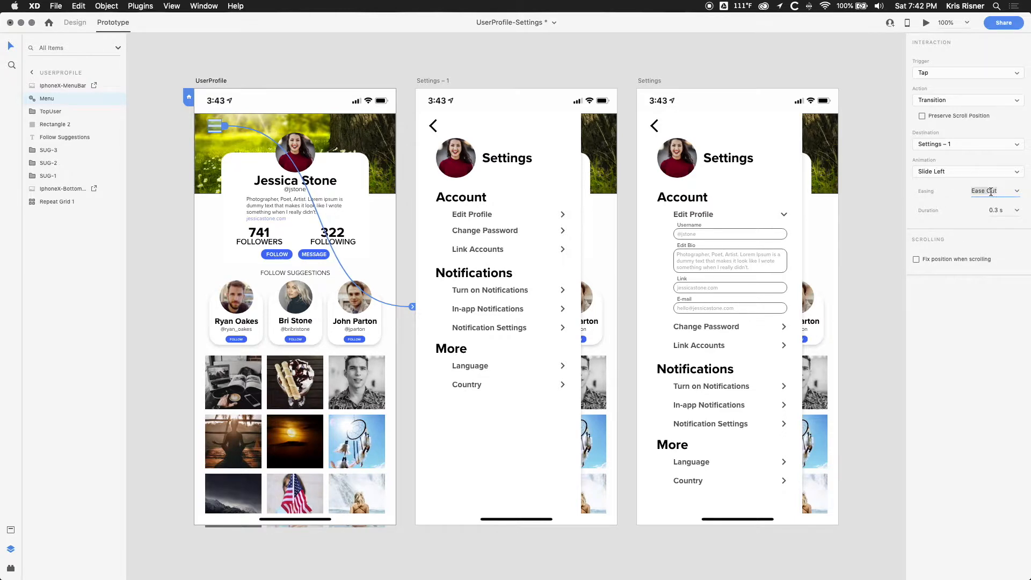
{"action": "left_click", "coordinate": [1016, 192]}
{"action": "left_click", "coordinate": [1015, 192]}
{"action": "left_click", "coordinate": [1011, 210]}
Preview the prototype, test the hamburger menu icon's transition to the settings screen, and close the preview
{"action": "left_click", "coordinate": [926, 23]}
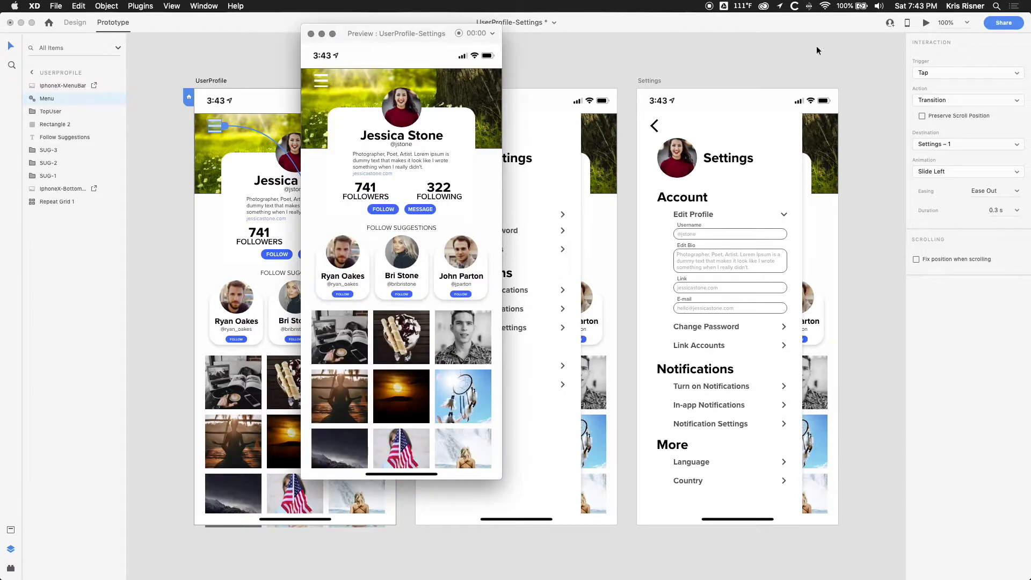
{"action": "left_click", "coordinate": [319, 81]}
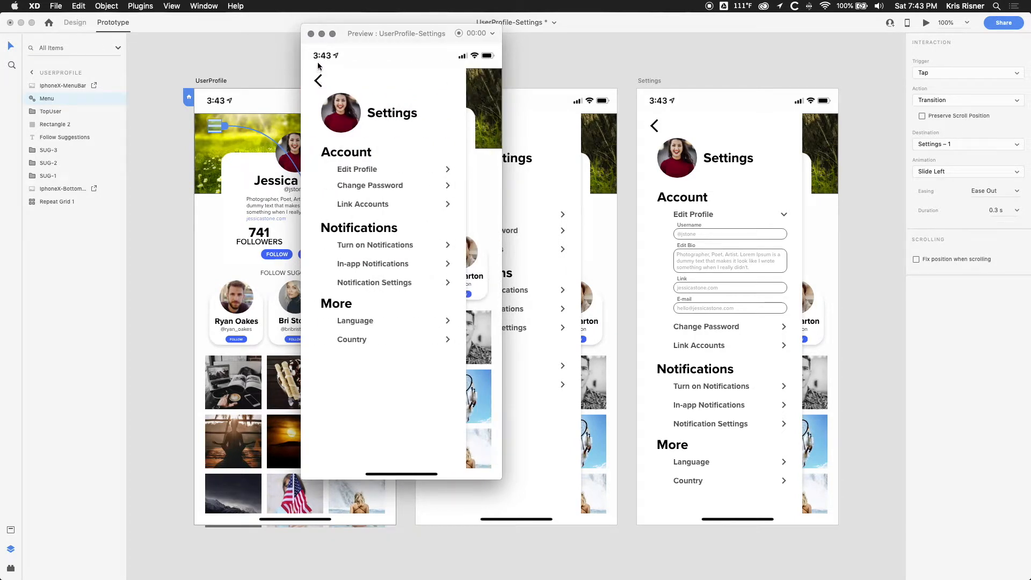
{"action": "left_click", "coordinate": [311, 34]}
Set the menu icon's transition animation to Slide Right and test it in the prototype preview
{"action": "left_click", "coordinate": [927, 171]}
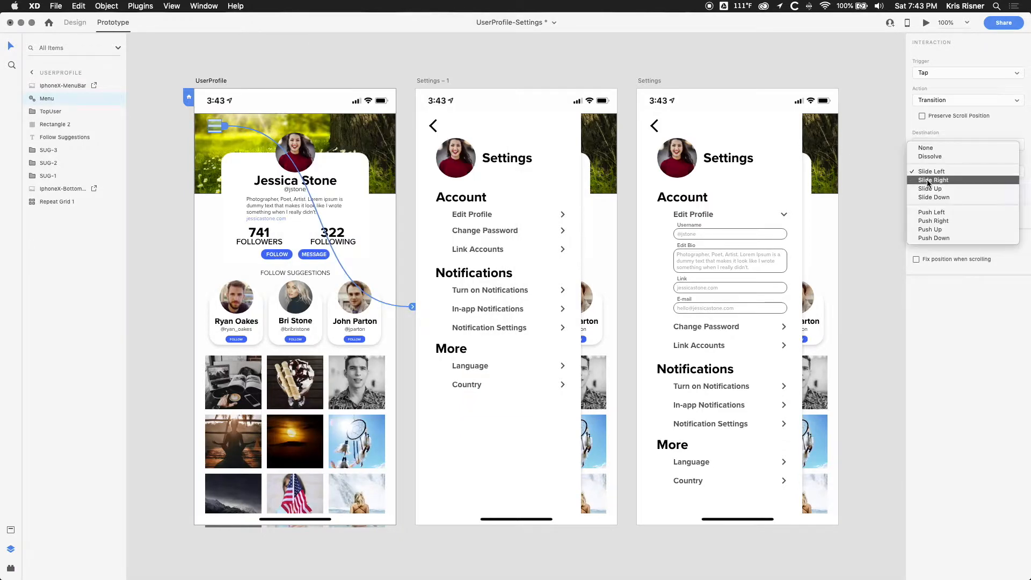
{"action": "left_click", "coordinate": [928, 181]}
{"action": "left_click", "coordinate": [926, 23]}
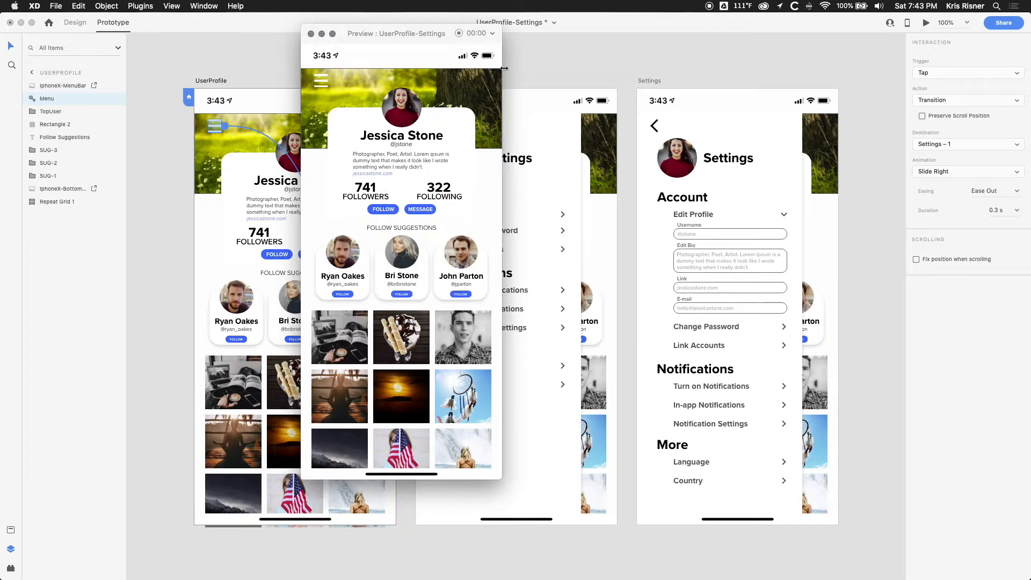
{"action": "left_click", "coordinate": [322, 83]}
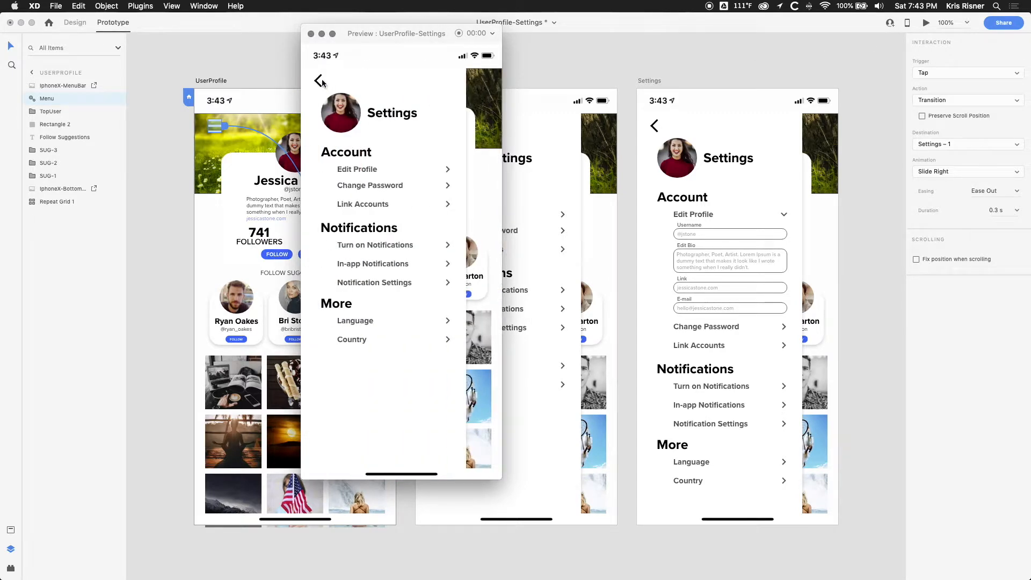
{"action": "left_click", "coordinate": [311, 34]}
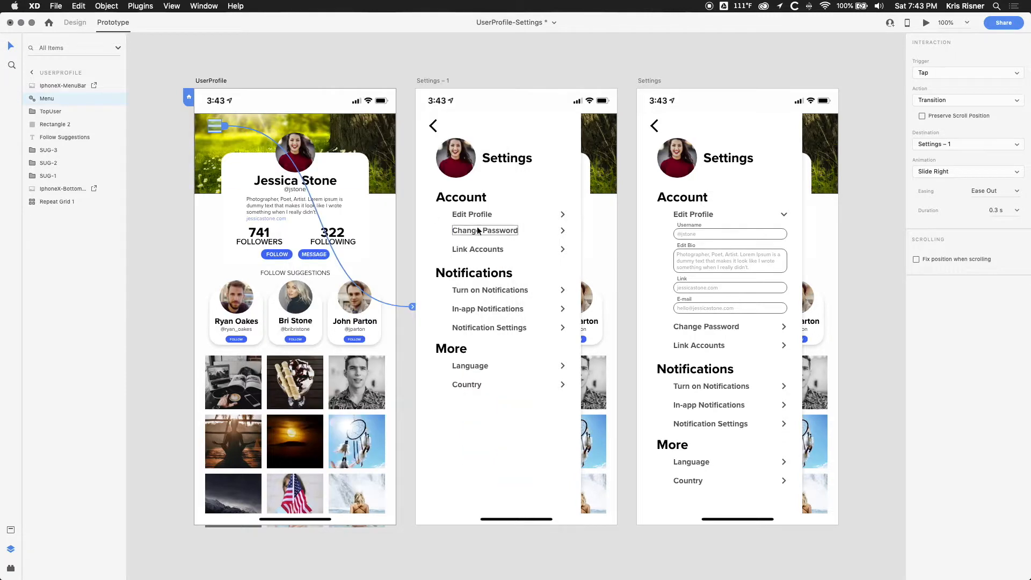
Link the Edit Profile arrow on Settings – 1 to the Settings artboard using a tap-triggered Transition with Slide Down
{"action": "left_click", "coordinate": [562, 215]}
{"action": "left_click_drag", "start_coordinate": [569, 213], "coordinate": [649, 240]}
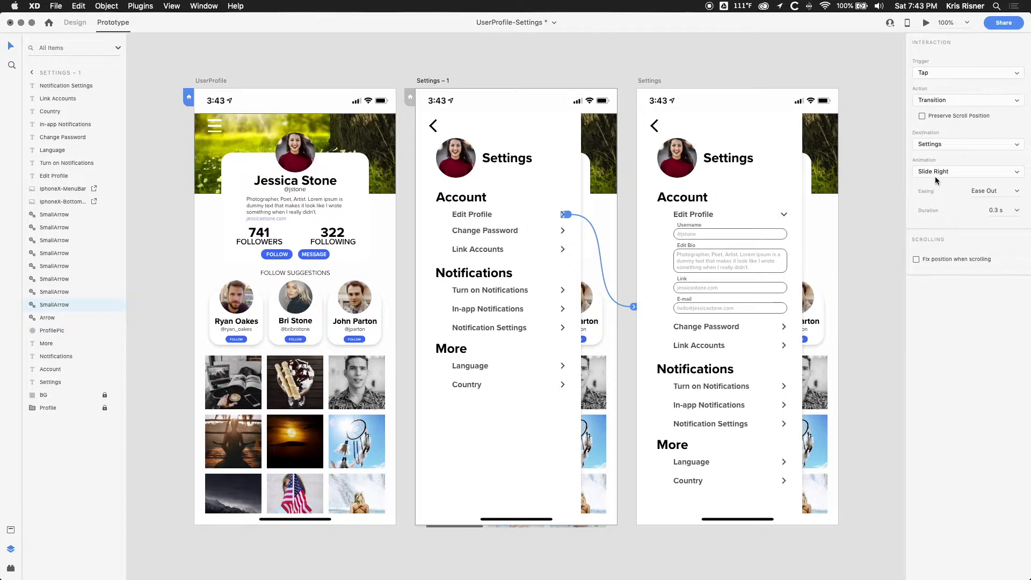
{"action": "left_click", "coordinate": [936, 176]}
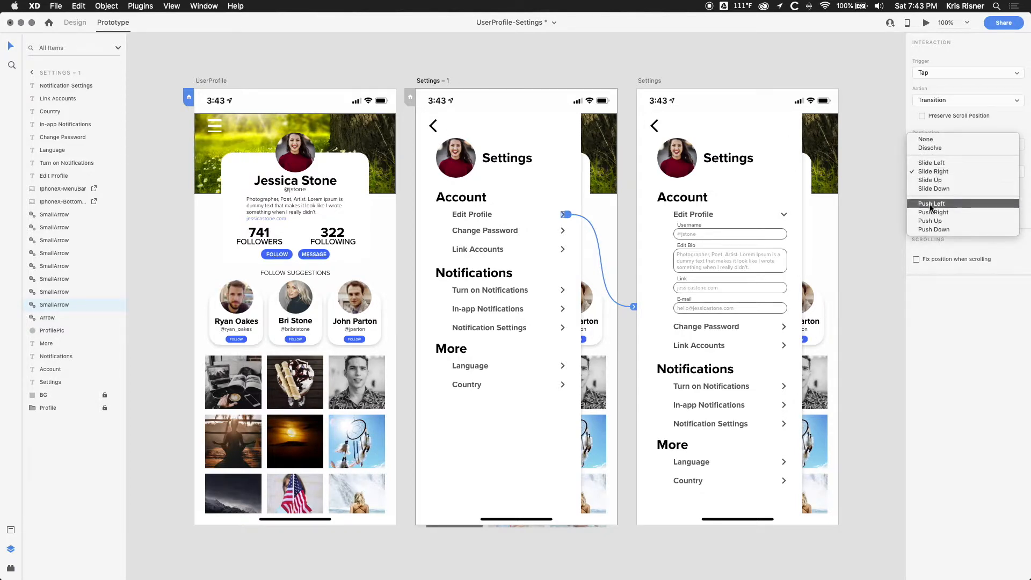
{"action": "left_click", "coordinate": [932, 189]}
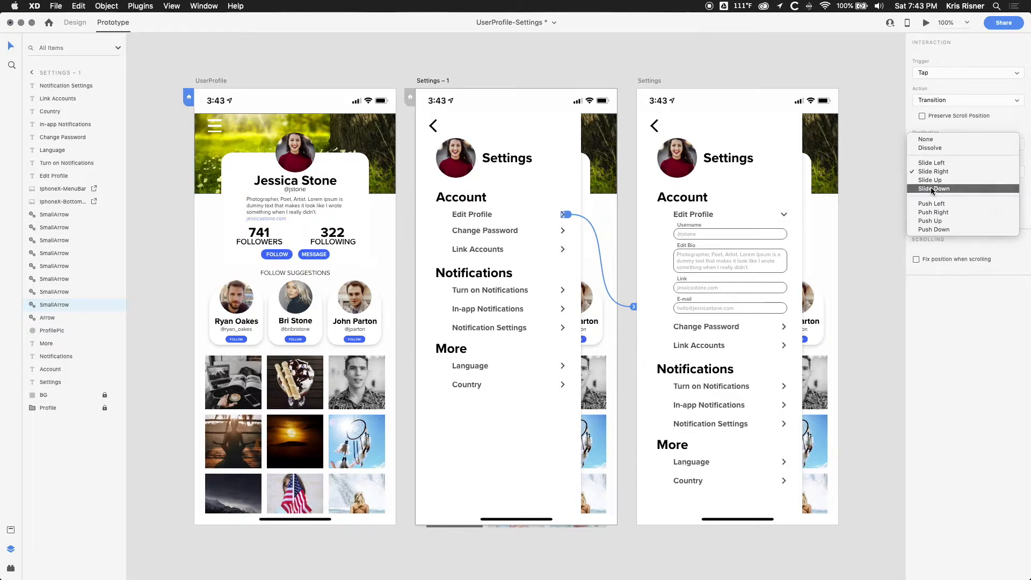
{"action": "left_click", "coordinate": [941, 100]}
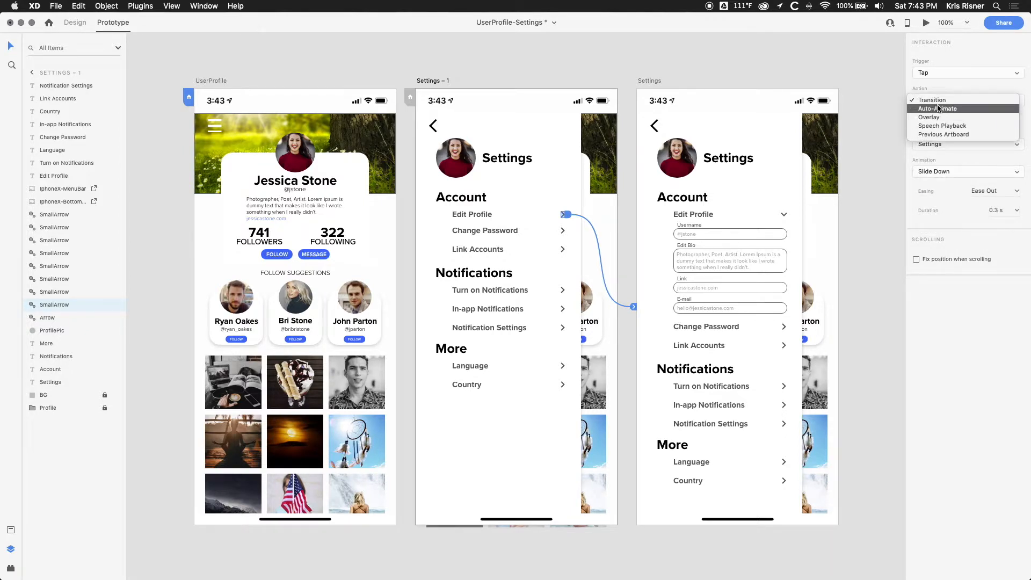
{"action": "left_click", "coordinate": [938, 102]}
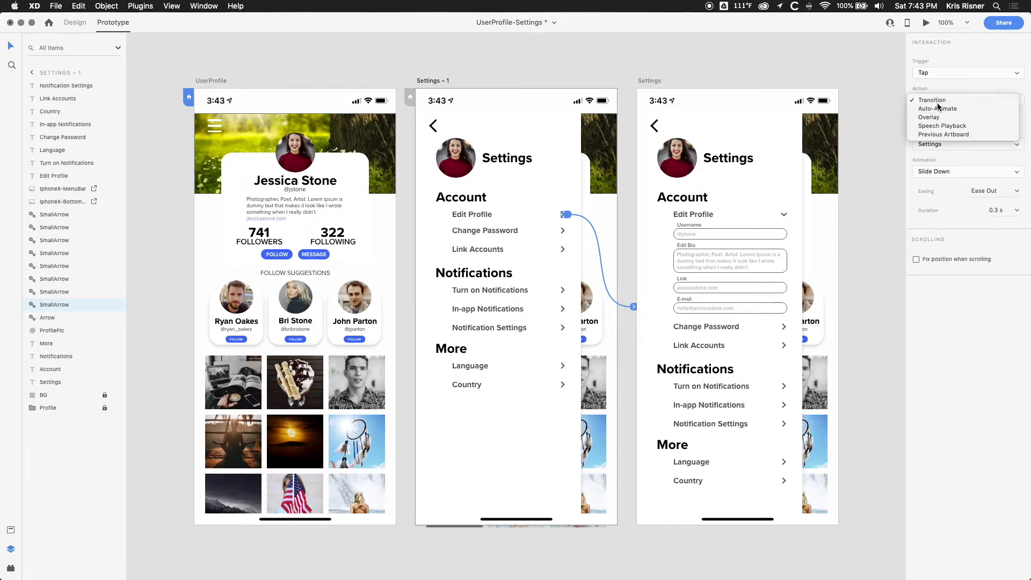
{"action": "left_click", "coordinate": [927, 73]}
{"action": "left_click", "coordinate": [927, 72]}
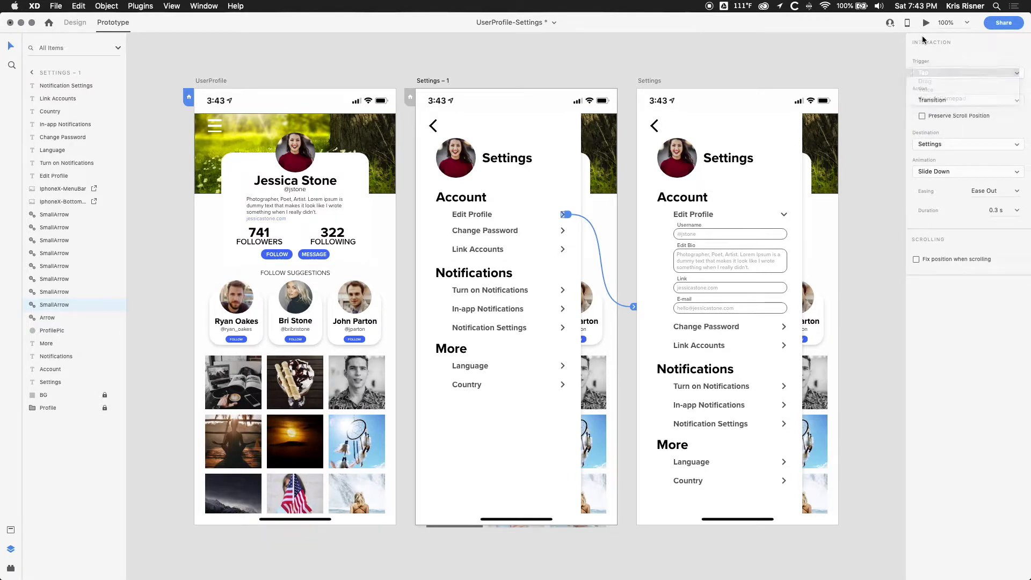
Preview the Edit Profile arrow's transition from the Settings – 1 artboard and close the preview
{"action": "left_click", "coordinate": [926, 23]}
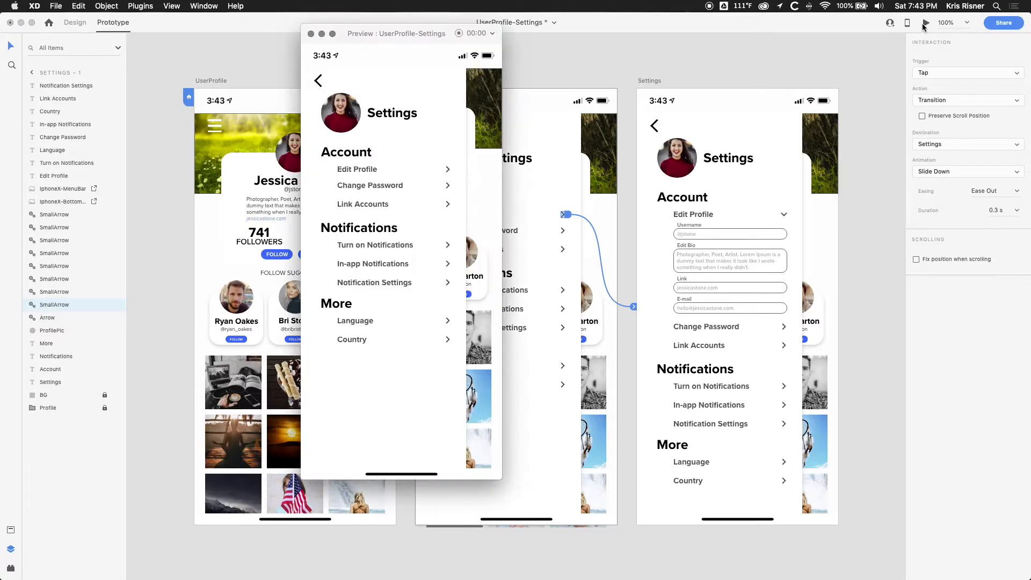
{"action": "left_click", "coordinate": [449, 172]}
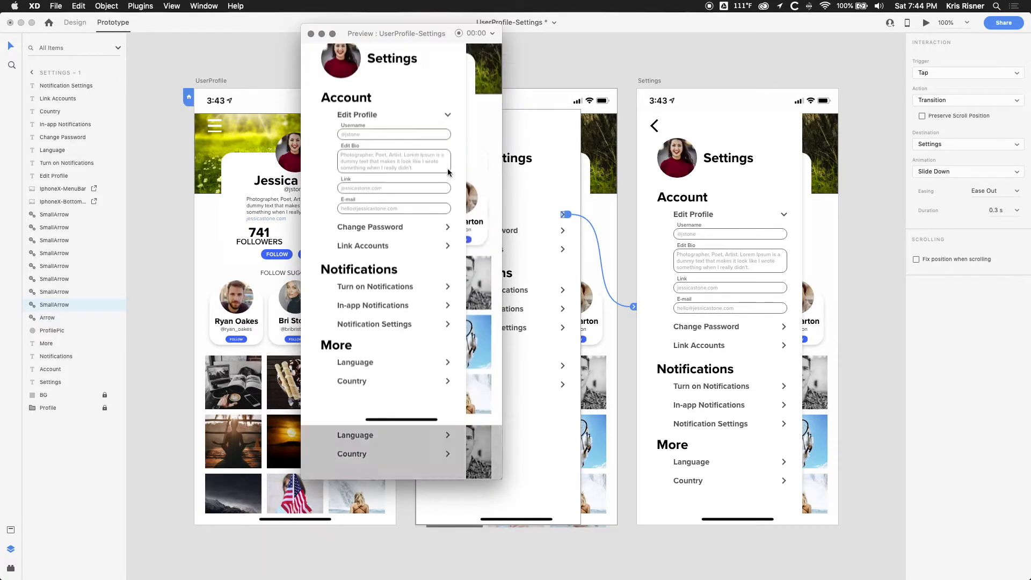
{"action": "left_click", "coordinate": [311, 34]}
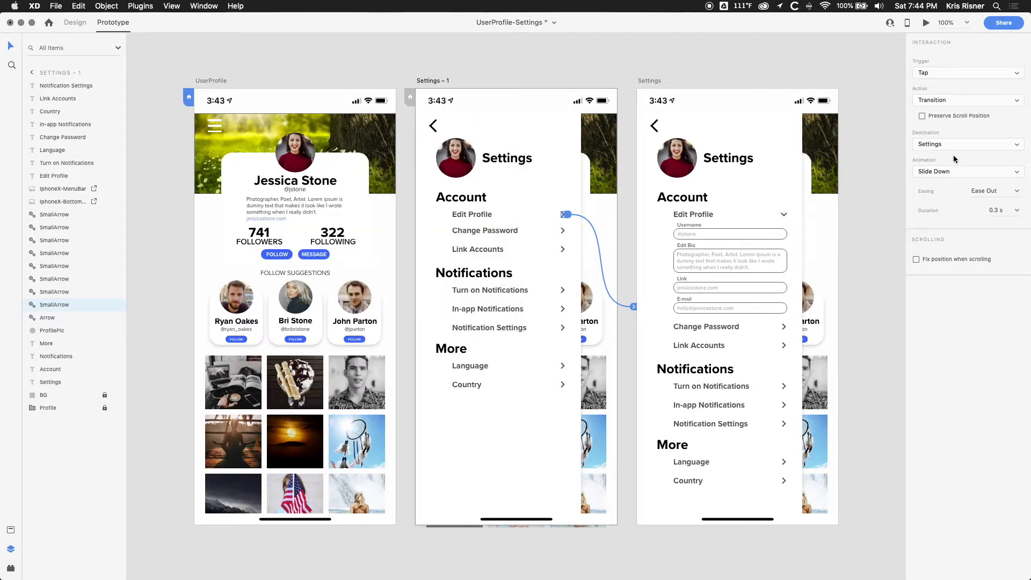
Change the Edit Profile arrow's action to Auto-Animate and test expanding the section in the preview
{"action": "left_click", "coordinate": [940, 100]}
{"action": "left_click", "coordinate": [941, 108]}
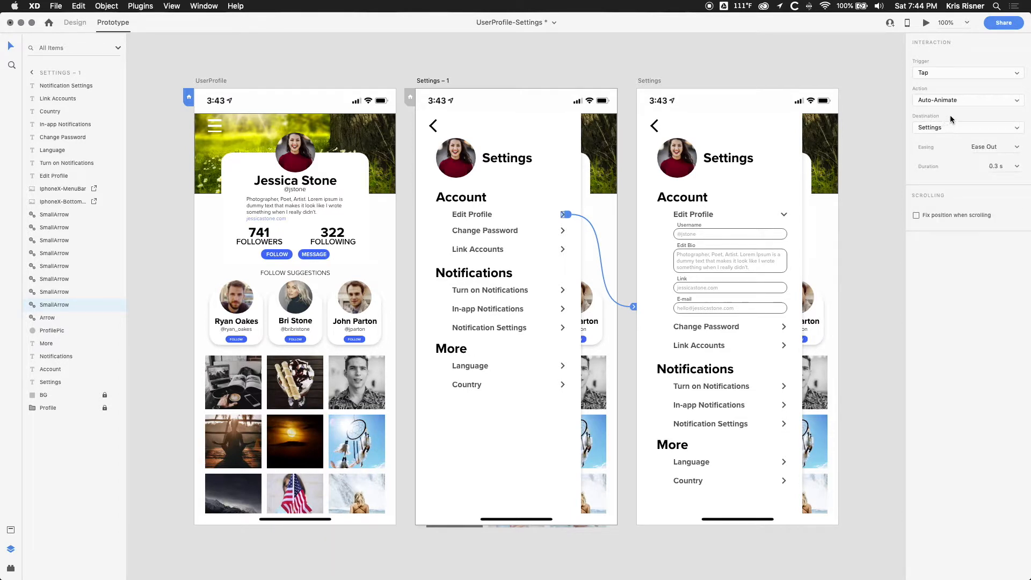
{"action": "left_click", "coordinate": [926, 23]}
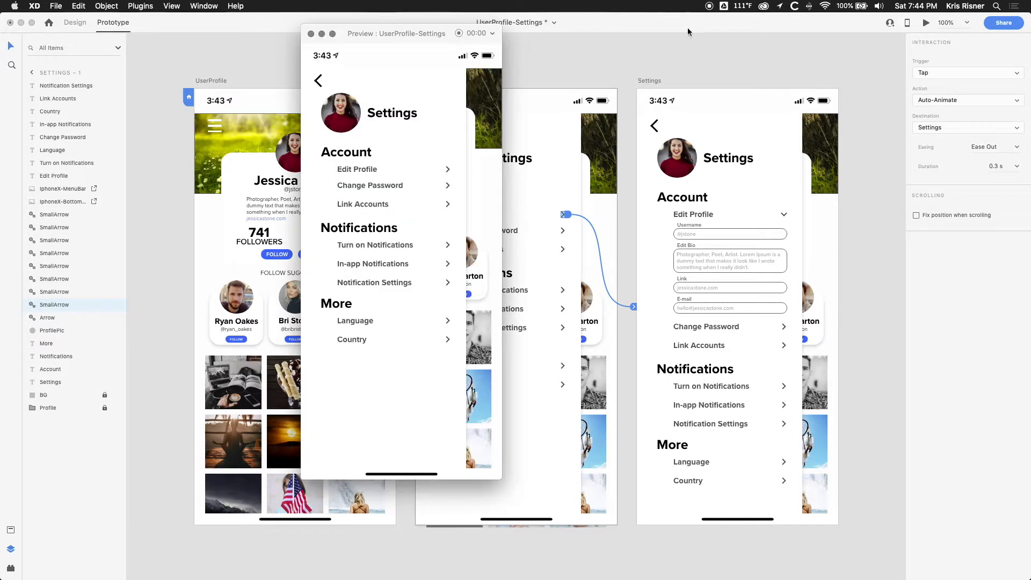
{"action": "left_click", "coordinate": [447, 170]}
{"action": "left_click", "coordinate": [447, 168]}
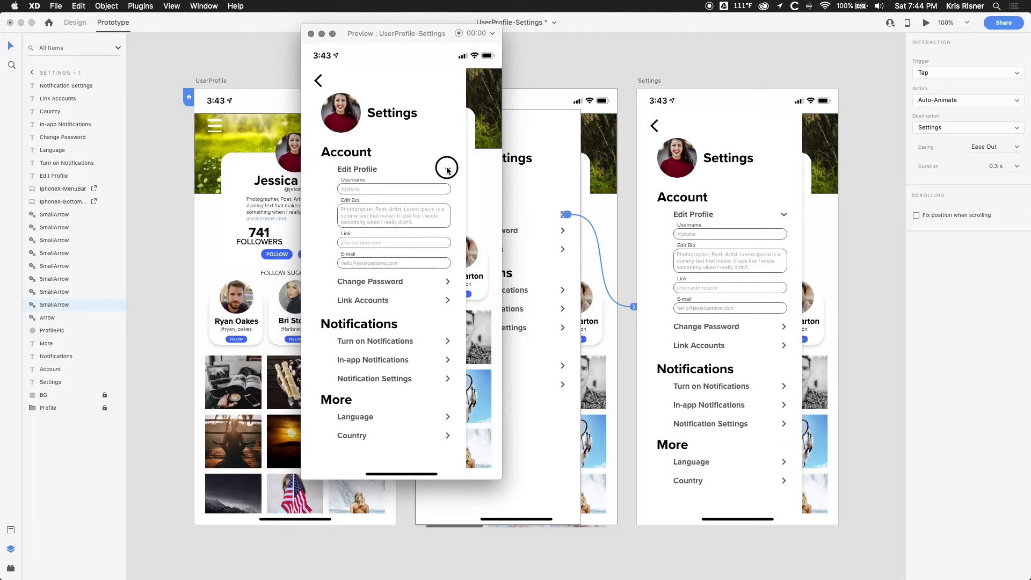
{"action": "left_click", "coordinate": [654, 343]}
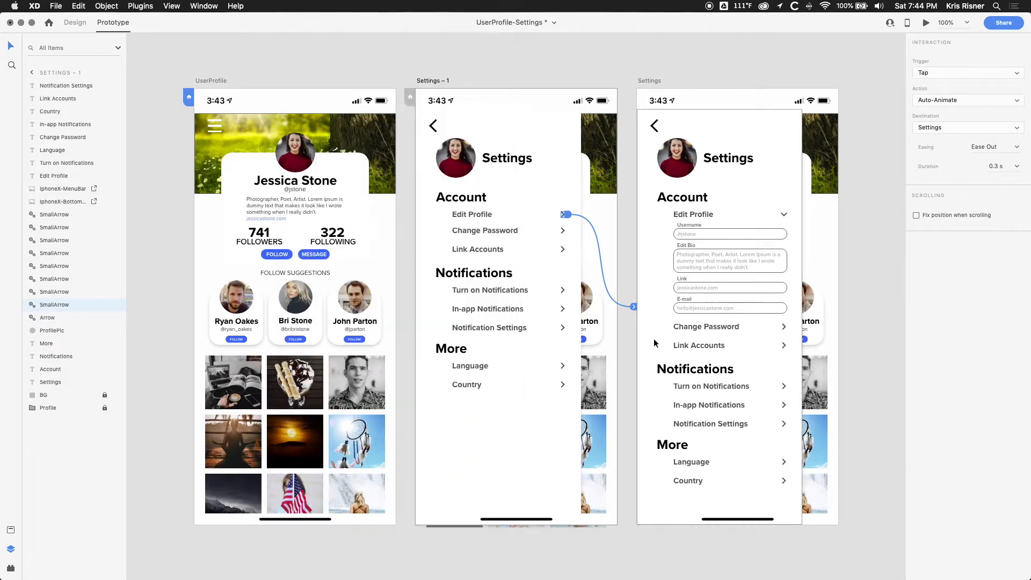
Link the Settings artboard's Edit Profile arrow back to Settings – 1 with Auto-Animate, and preview expanding and collapsing the section
{"action": "left_click", "coordinate": [784, 214]}
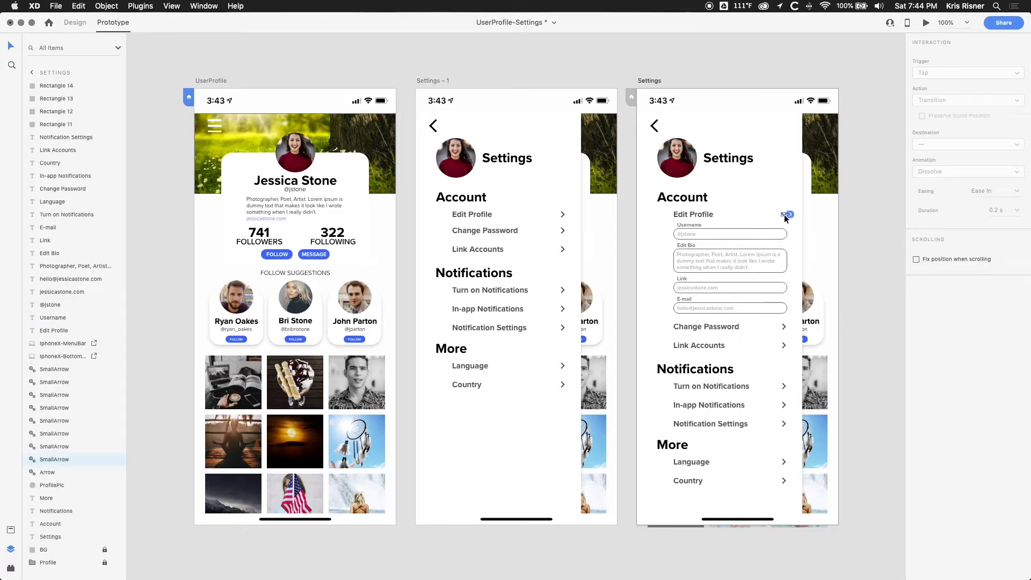
{"action": "left_click_drag", "start_coordinate": [789, 214], "coordinate": [531, 202]}
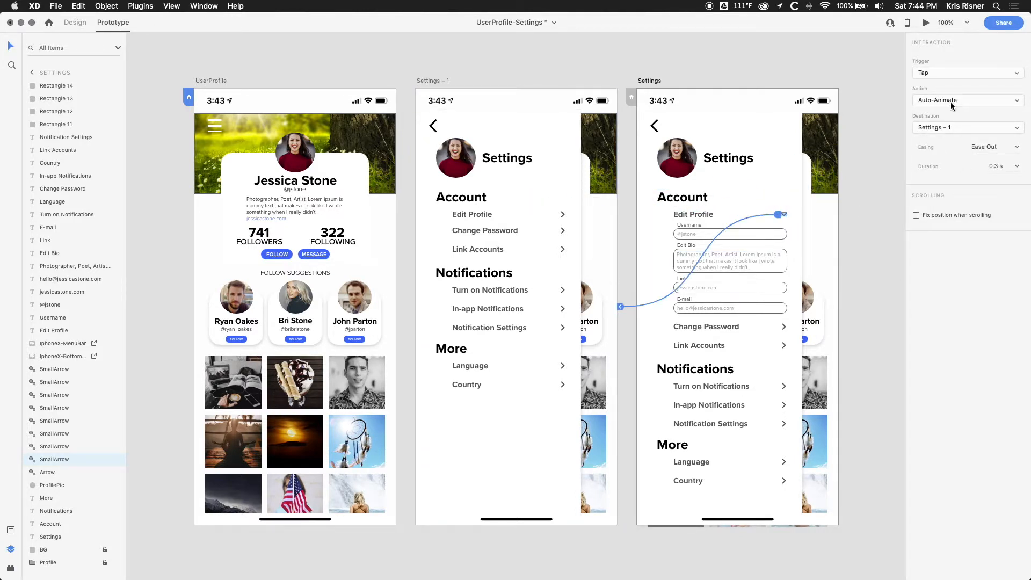
{"action": "left_click", "coordinate": [926, 23]}
{"action": "left_click", "coordinate": [448, 169]}
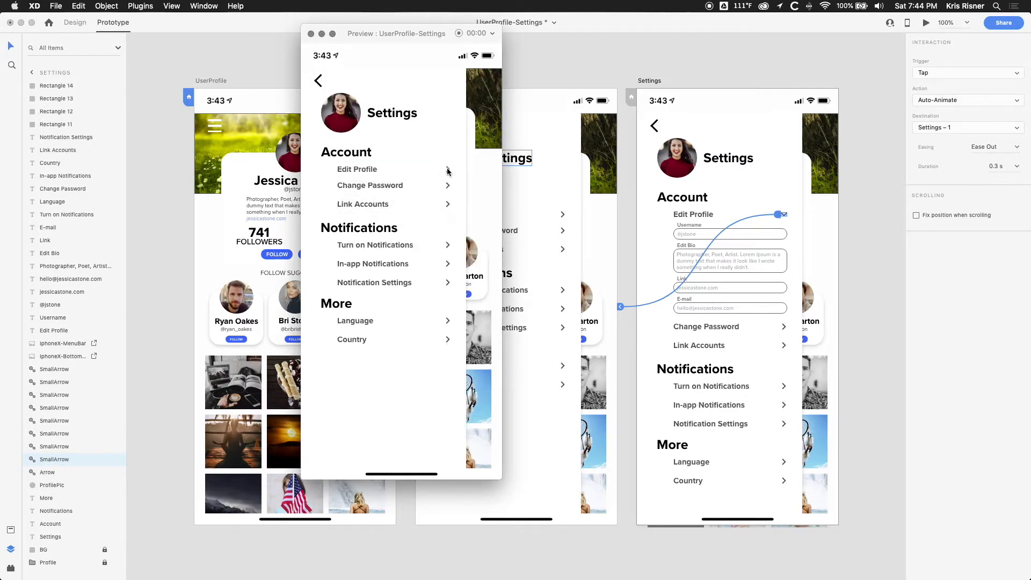
{"action": "left_click", "coordinate": [448, 169]}
{"action": "left_click", "coordinate": [448, 170]}
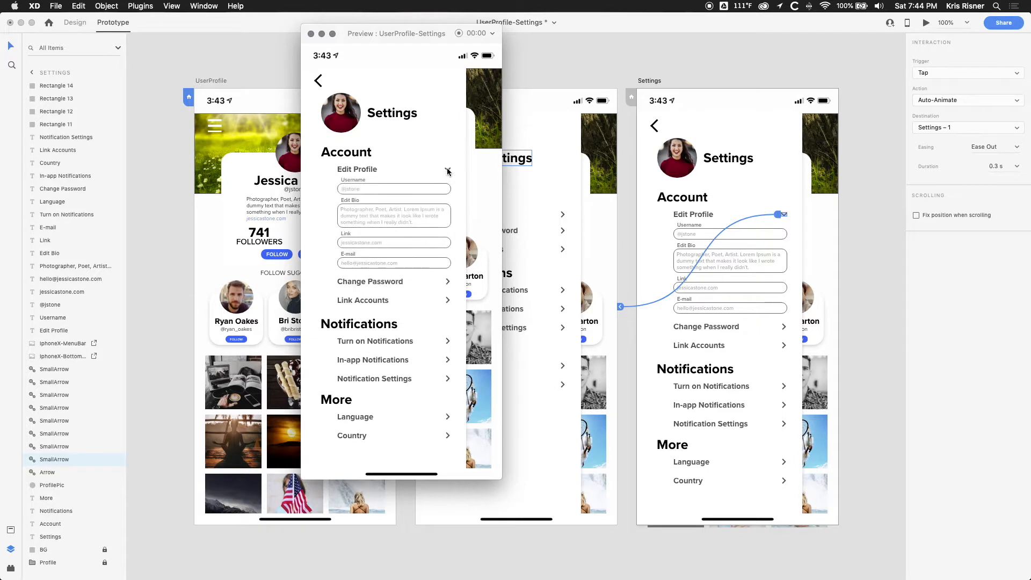
{"action": "left_click", "coordinate": [448, 172]}
{"action": "left_click", "coordinate": [448, 172]}
{"action": "left_click", "coordinate": [311, 35]}
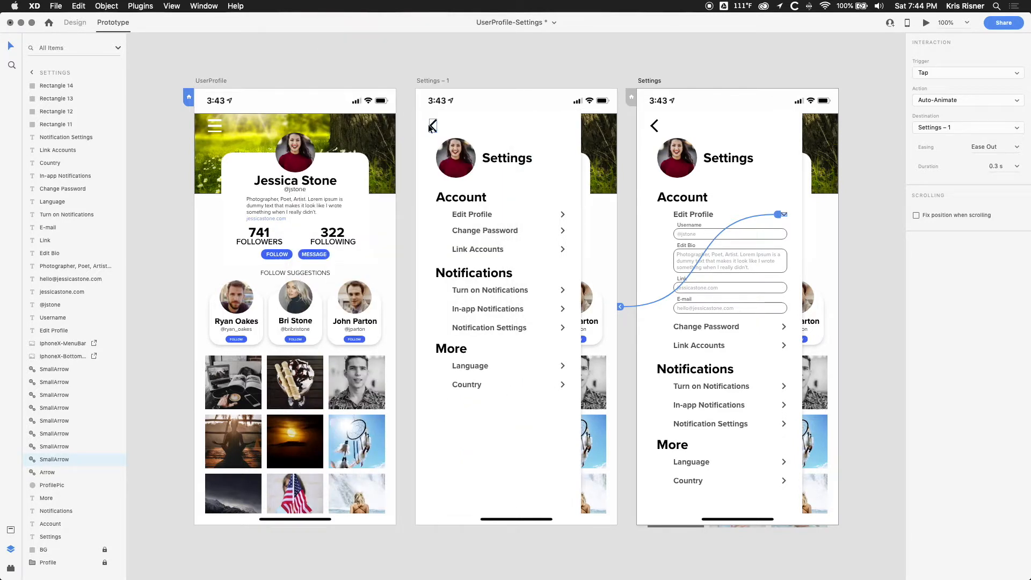
Link the back arrow on Settings – 1 to the UserProfile artboard using a tap-triggered Transition with Slide Left
{"action": "left_click", "coordinate": [433, 126]}
{"action": "left_click_drag", "start_coordinate": [439, 129], "coordinate": [381, 209]}
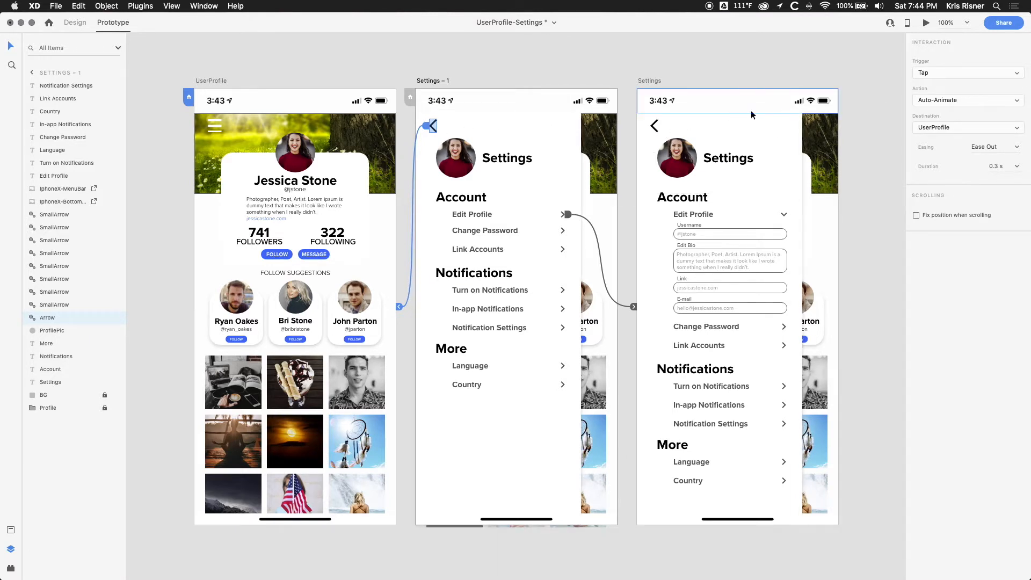
{"action": "left_click", "coordinate": [922, 101]}
{"action": "left_click", "coordinate": [925, 92]}
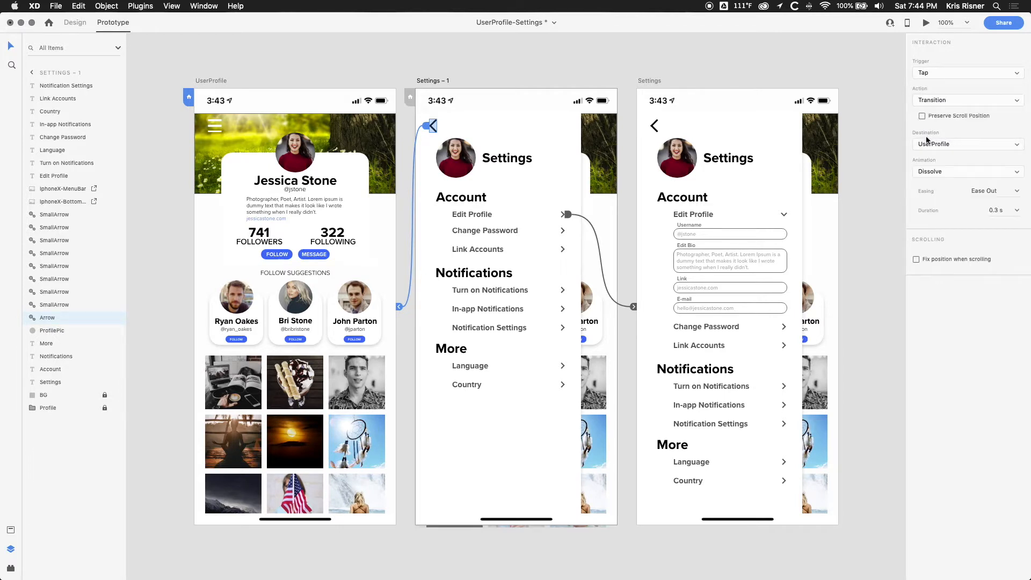
{"action": "left_click", "coordinate": [927, 171]}
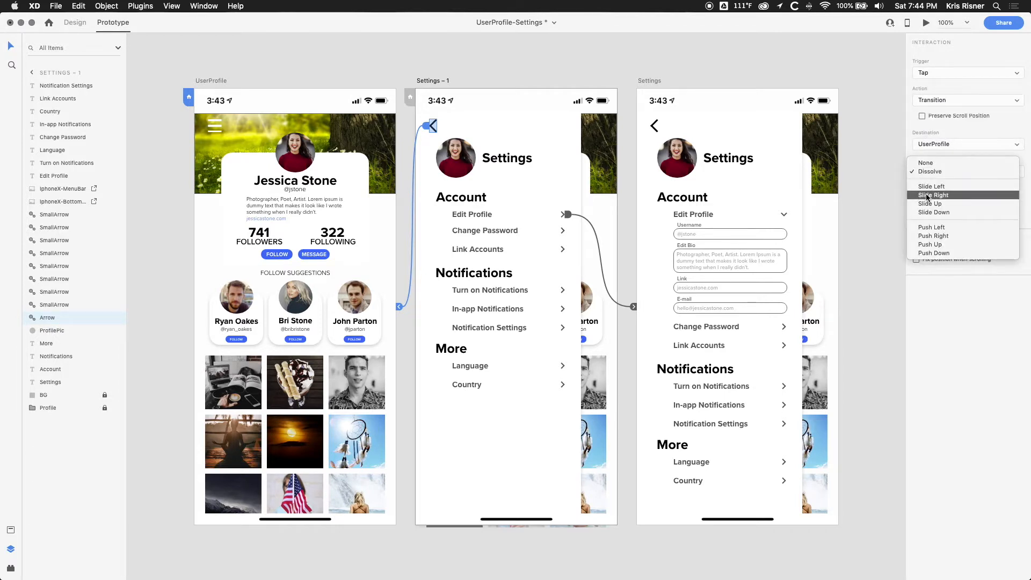
{"action": "left_click", "coordinate": [927, 195]}
Link the Settings artboard's back arrow to UserProfile with the same tap-triggered Slide Left Transition
{"action": "left_click", "coordinate": [655, 127]}
{"action": "left_click_drag", "start_coordinate": [661, 126], "coordinate": [377, 243]}
{"action": "left_click_drag", "start_coordinate": [377, 243], "coordinate": [378, 245]}
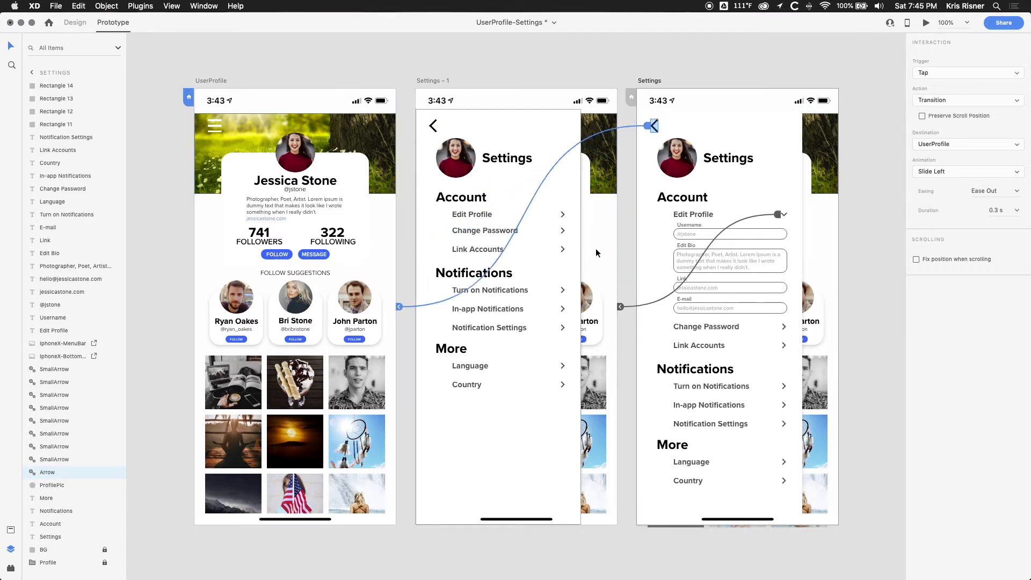
Preview the prototype, testing the settings menu, the expandable Edit Profile section and the back arrow's return to the profile
{"action": "left_click", "coordinate": [927, 23]}
{"action": "left_click", "coordinate": [318, 81]}
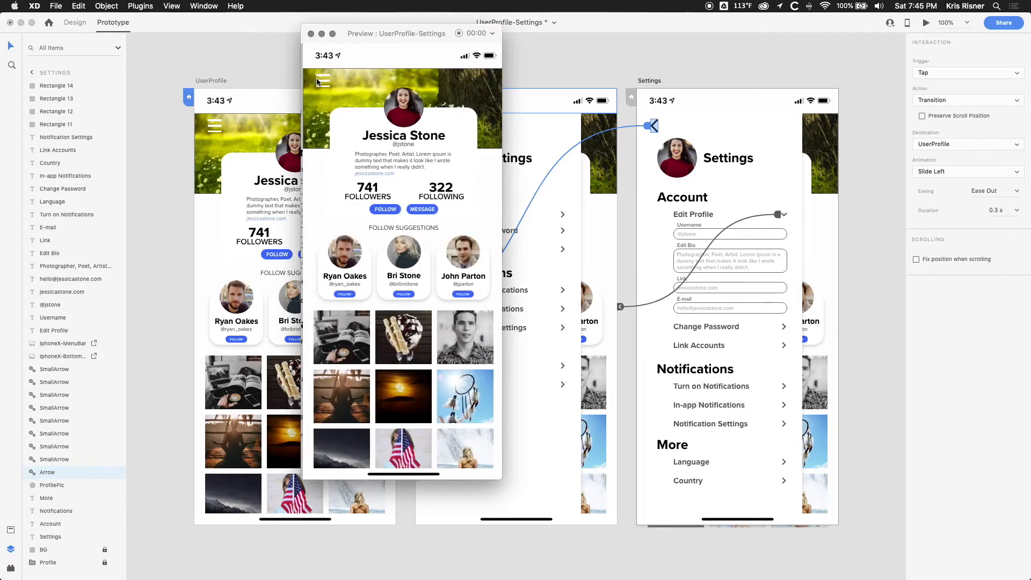
{"action": "left_click", "coordinate": [319, 81]}
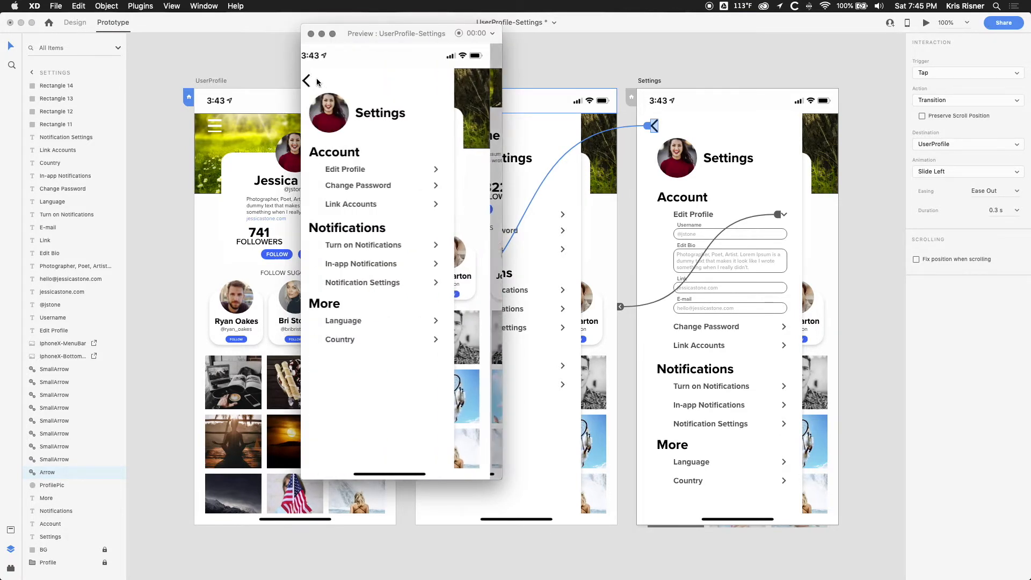
{"action": "left_click", "coordinate": [448, 170]}
{"action": "left_click", "coordinate": [449, 168]}
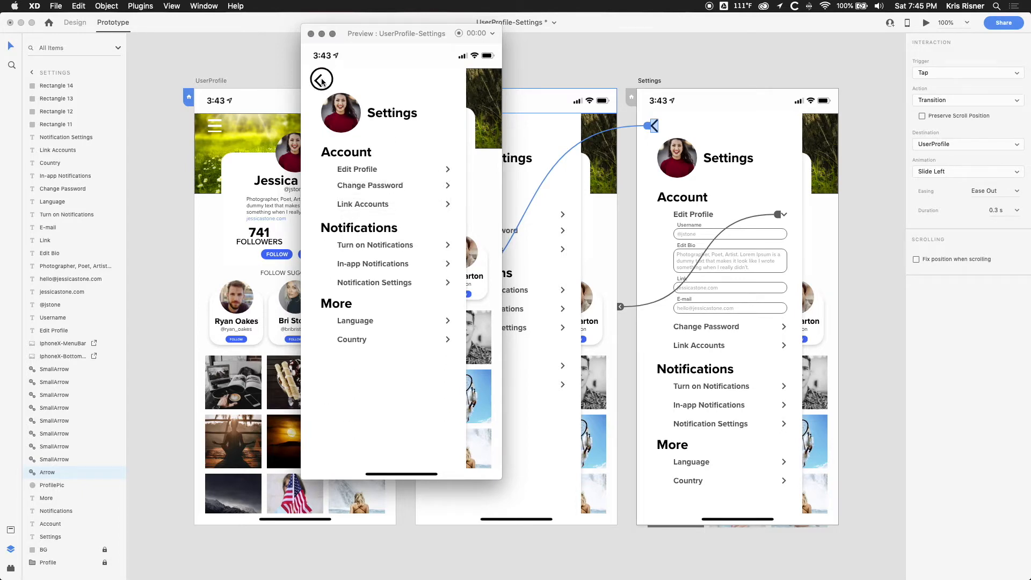
{"action": "left_click", "coordinate": [318, 81]}
{"action": "left_click", "coordinate": [322, 80]}
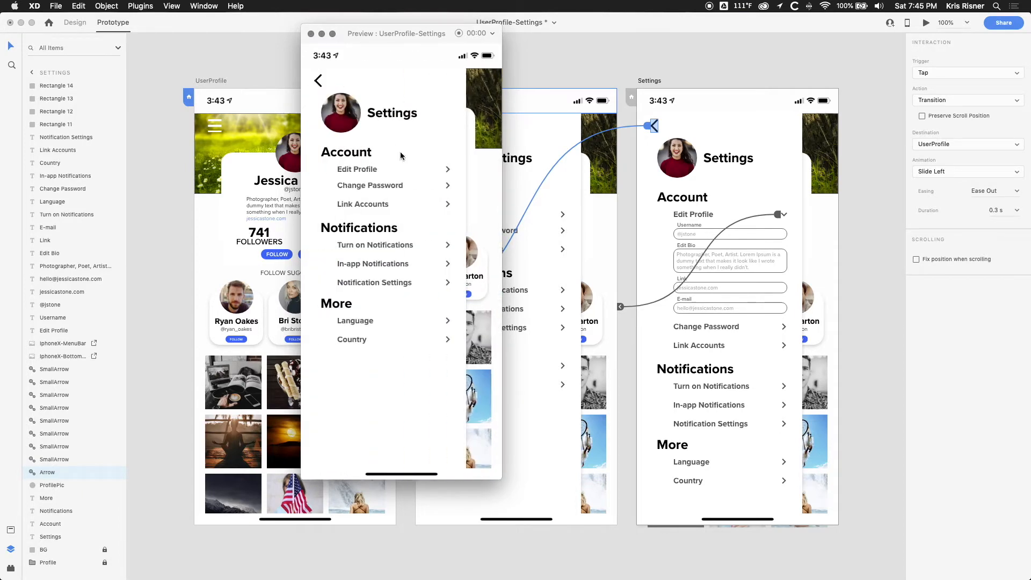
{"action": "left_click", "coordinate": [447, 171]}
{"action": "left_click", "coordinate": [447, 170]}
{"action": "left_click", "coordinate": [318, 81]}
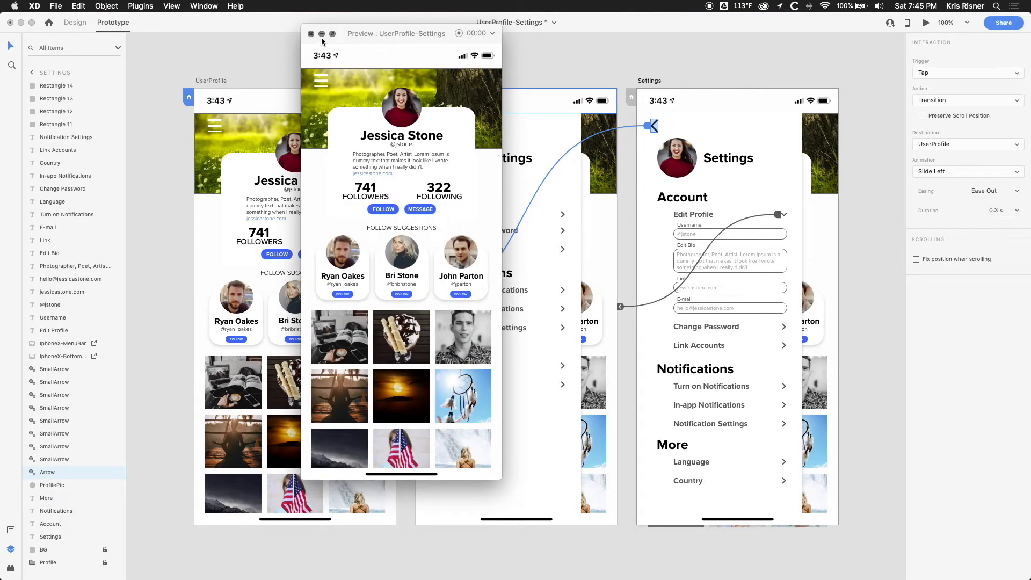